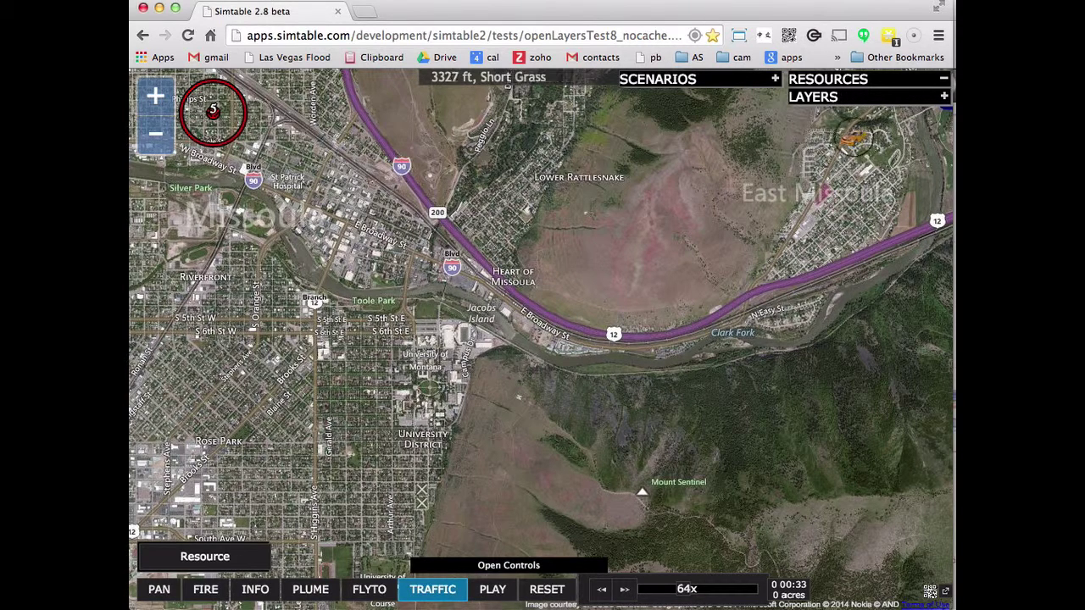
Expand the Layers list over the Missoula satellite map.
click(831, 97)
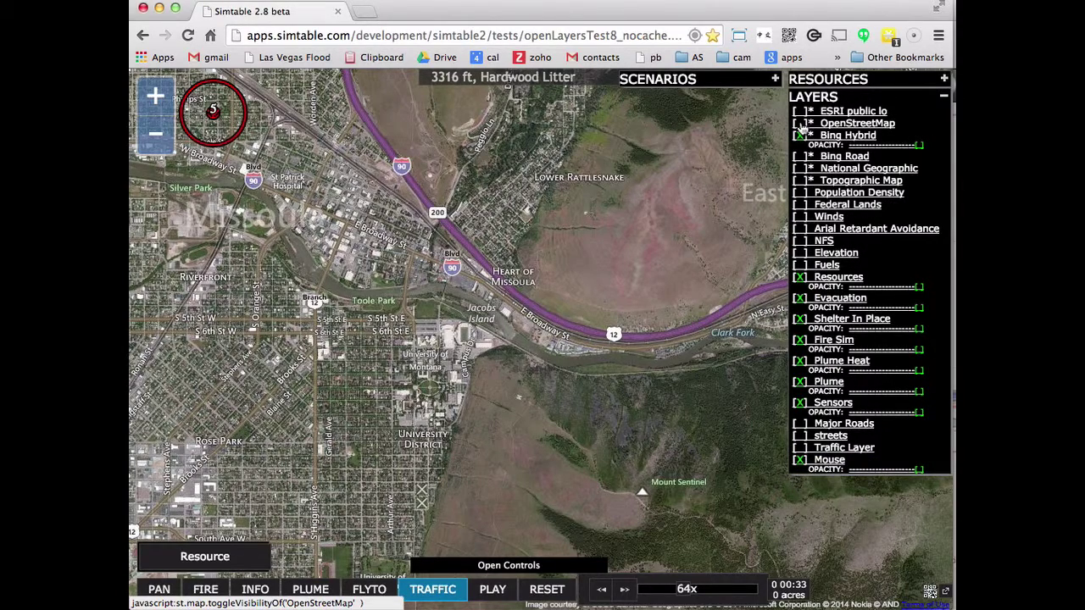
Switch the base map from Bing Hybrid to OpenStreetMap and collapse the Layers list.
click(800, 124)
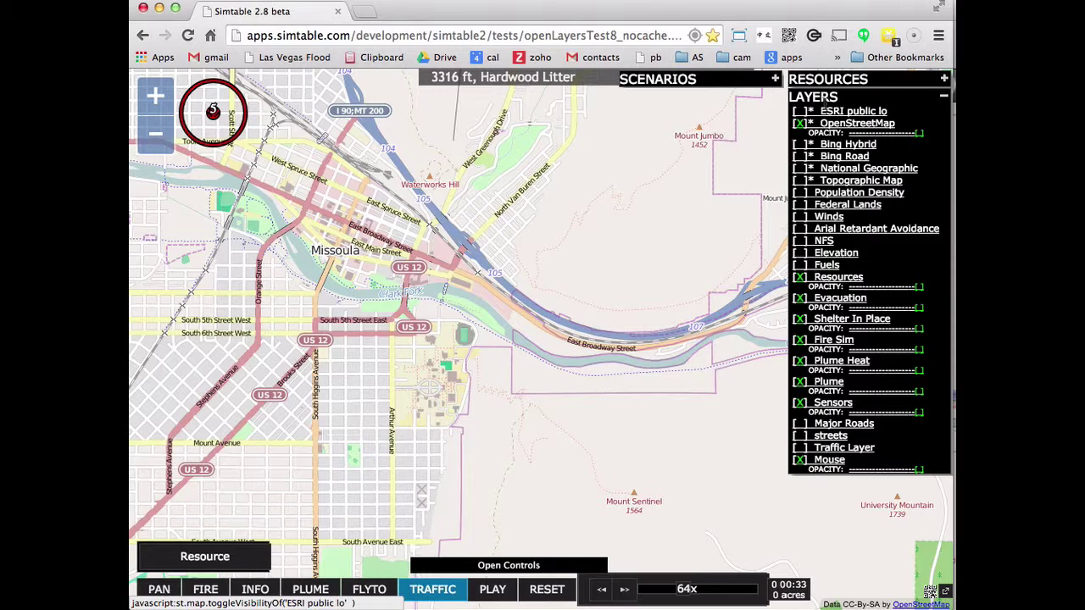
click(825, 96)
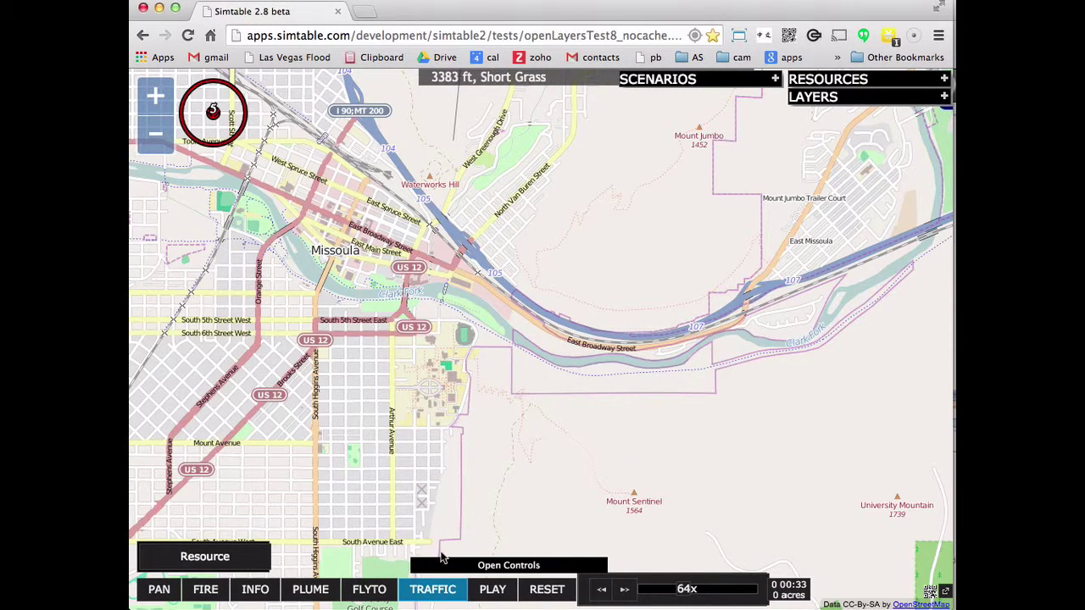
Place cars on the Missoula streets, play the traffic simulation, then add more cars.
click(485, 567)
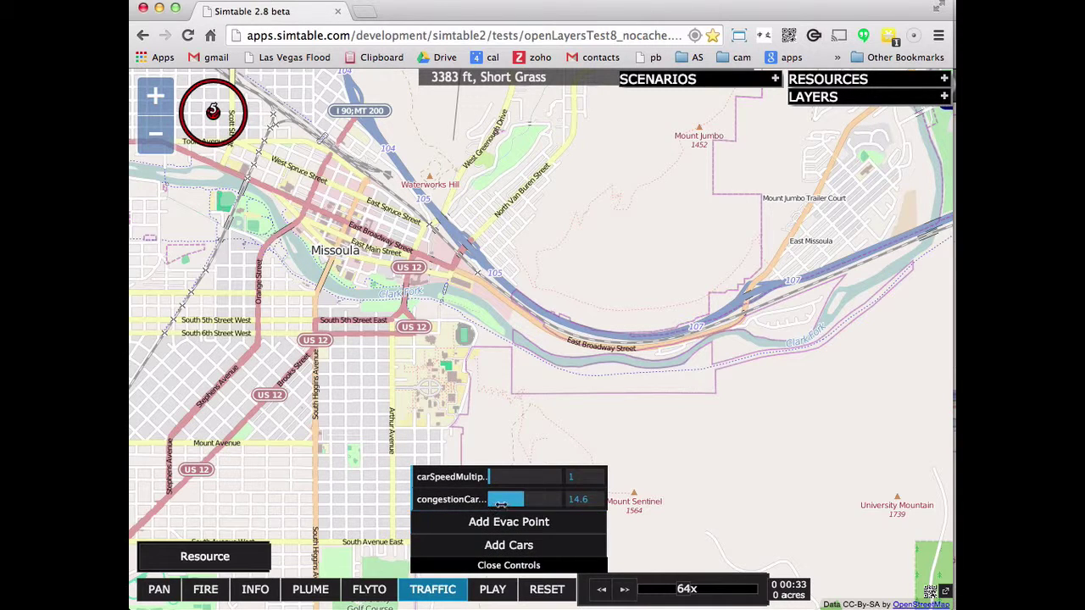
click(491, 545)
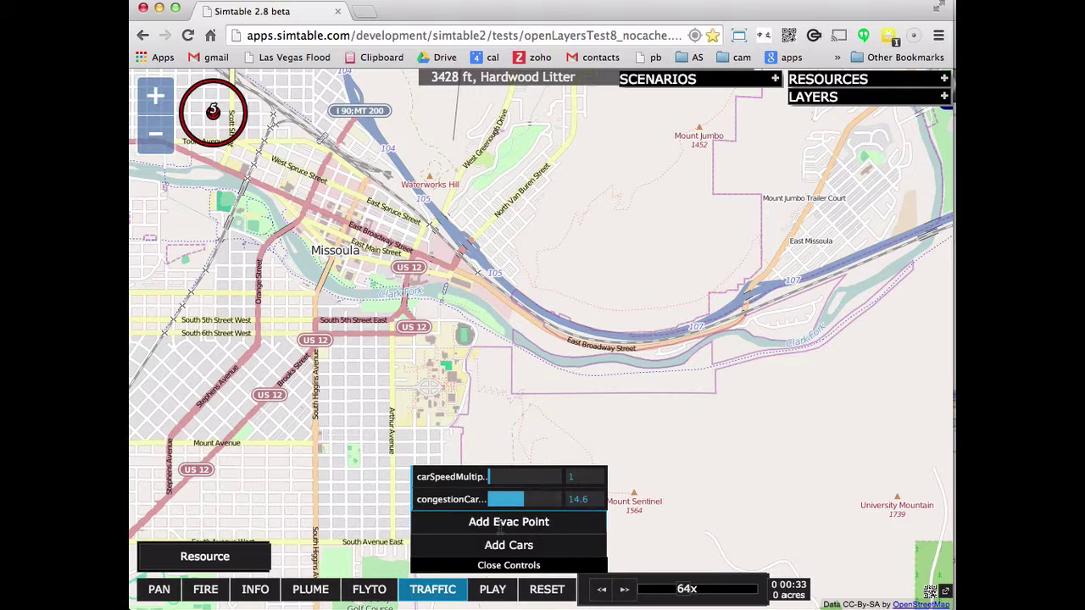
click(488, 568)
click(493, 587)
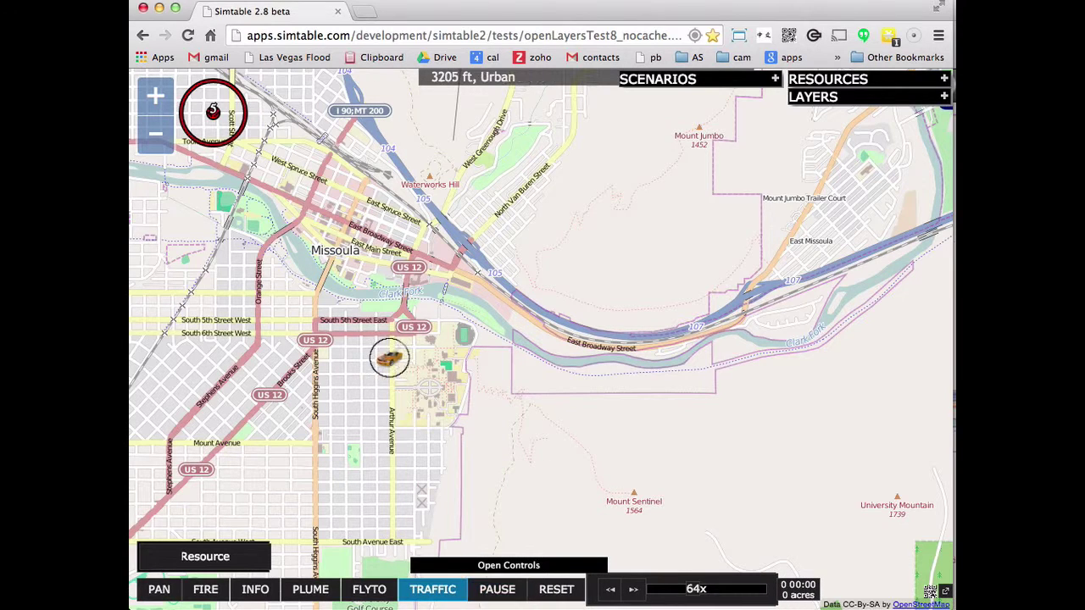
click(498, 566)
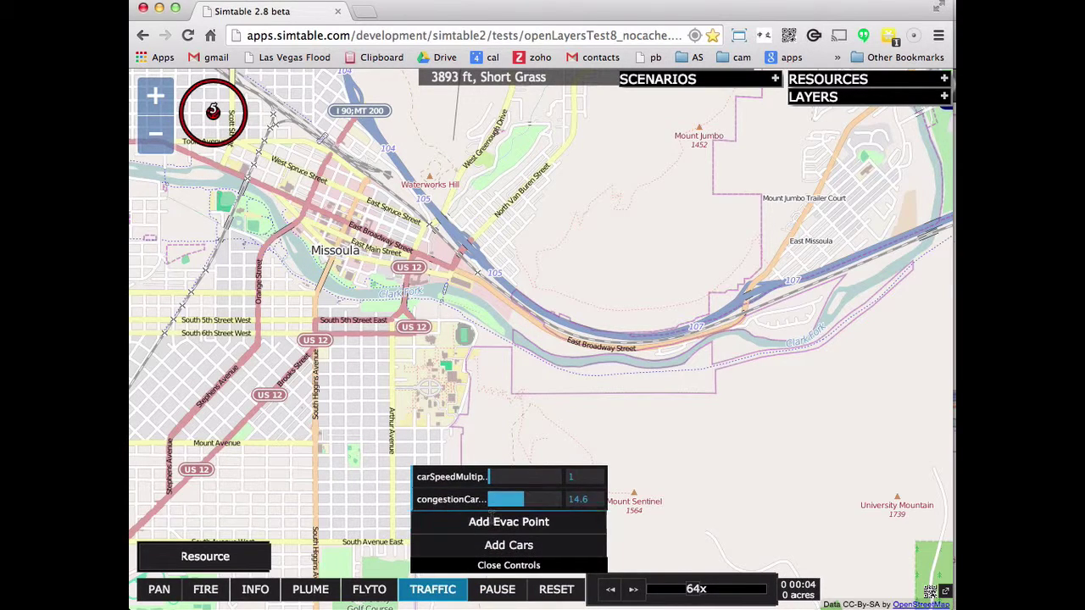
click(492, 545)
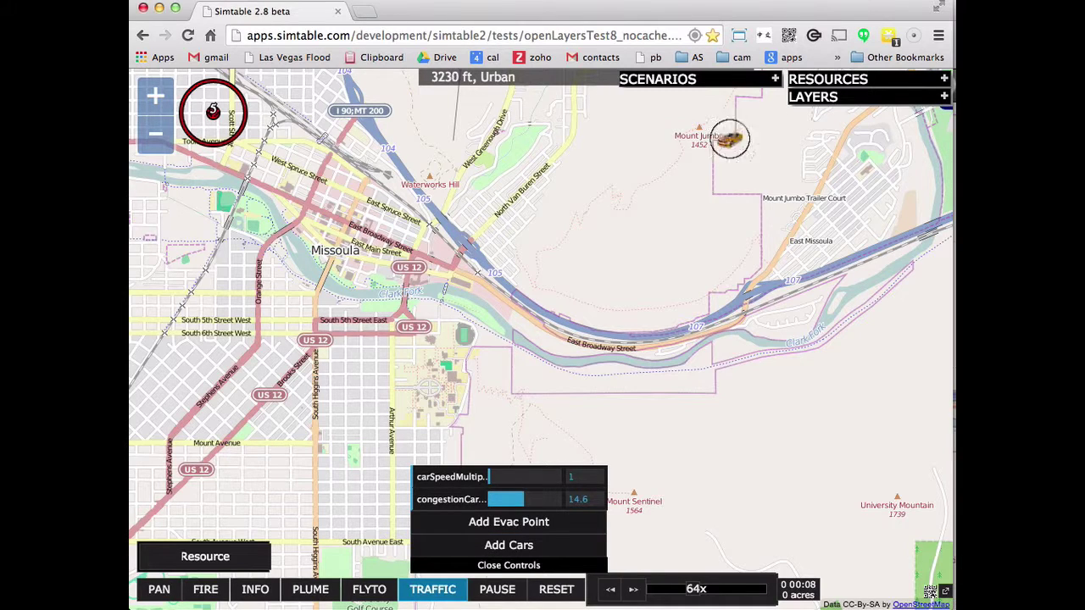
click(822, 96)
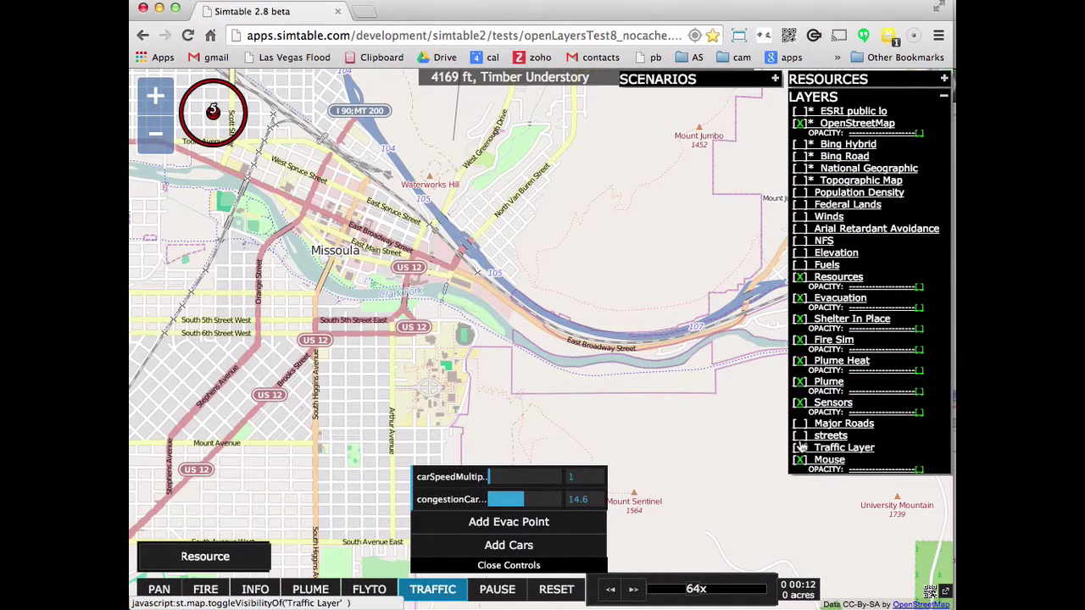
Turn on the Traffic Layer and the Elevation overlay, closing the traffic controls.
click(801, 447)
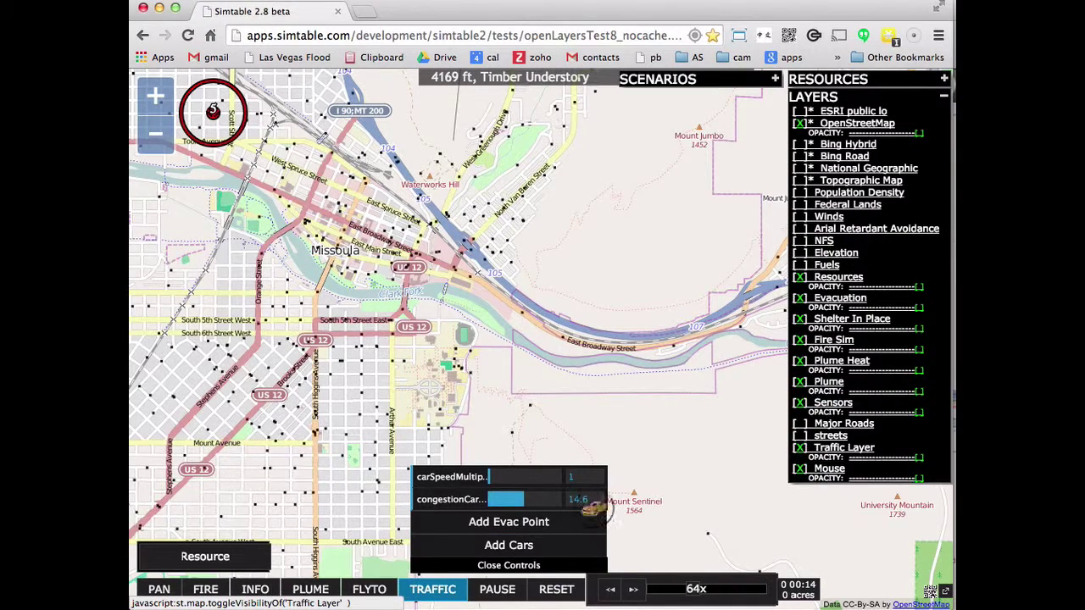
click(509, 565)
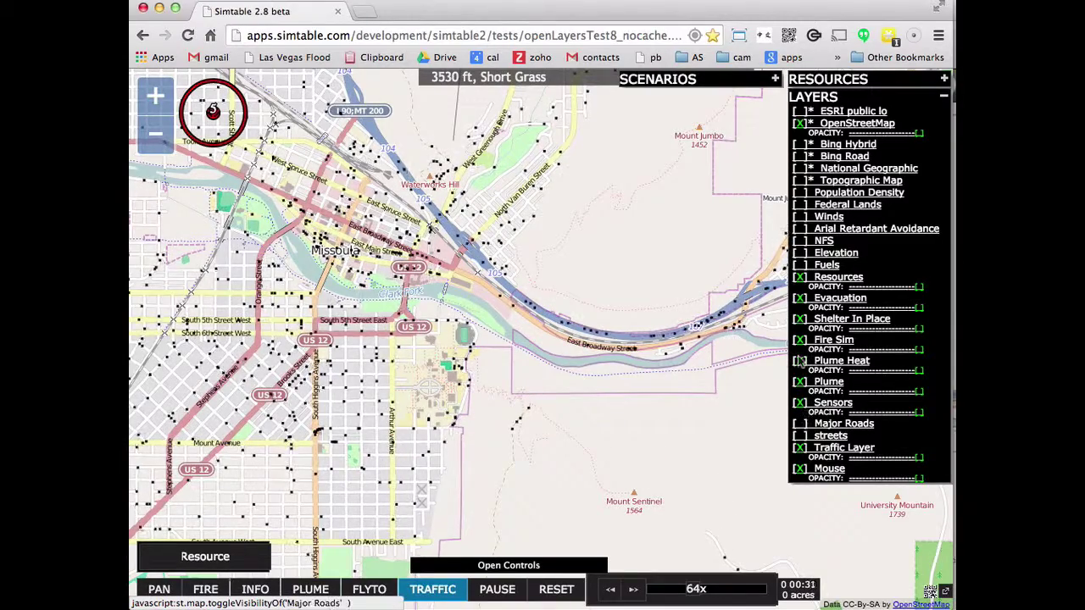
click(799, 254)
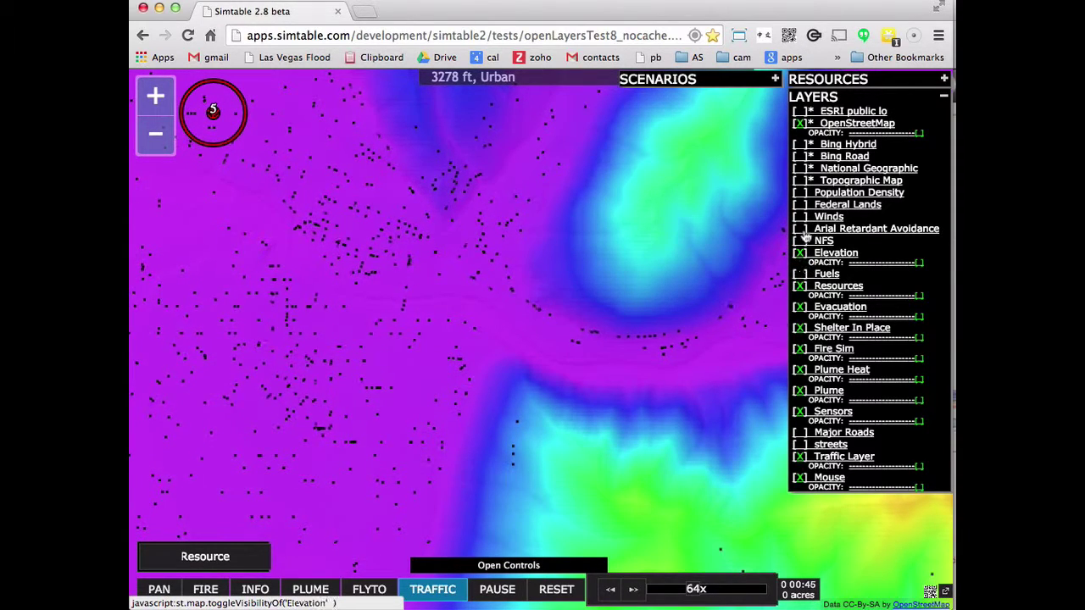
Uncheck the Elevation overlay and collapse the Layers list.
click(826, 97)
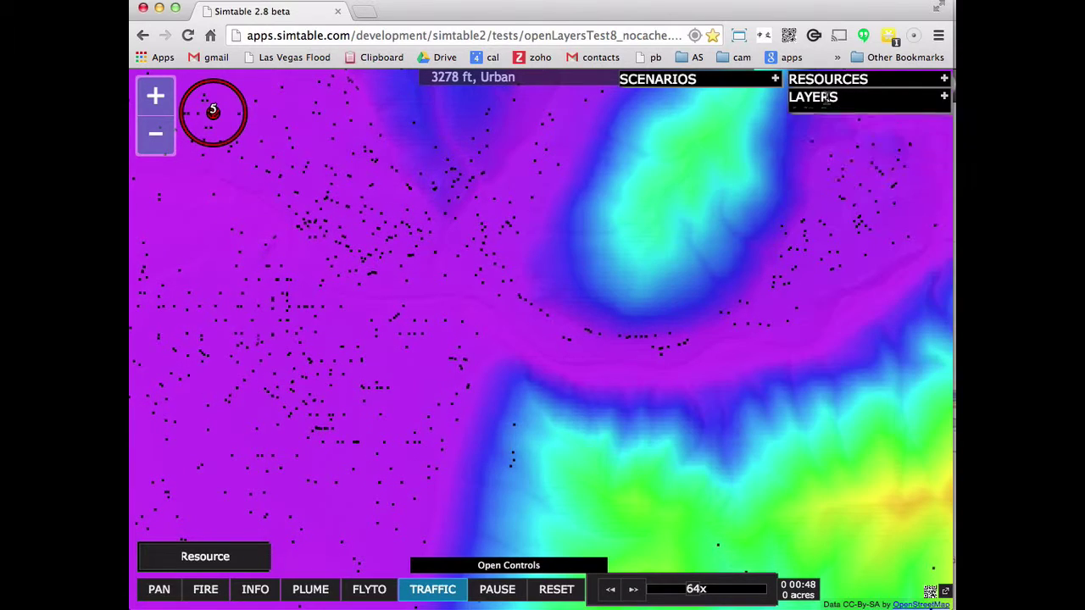
click(826, 97)
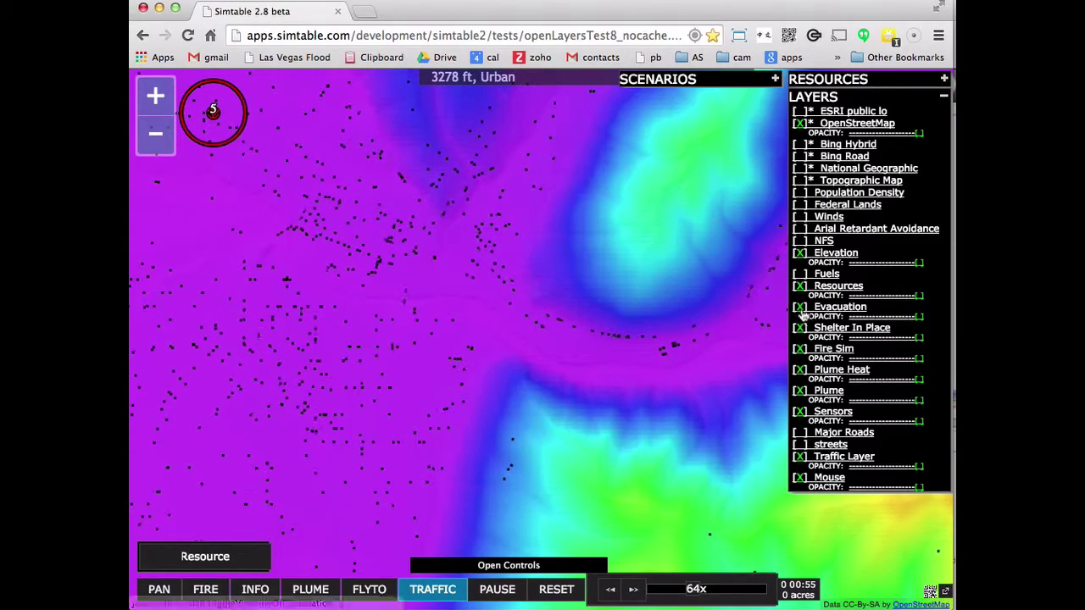
click(800, 252)
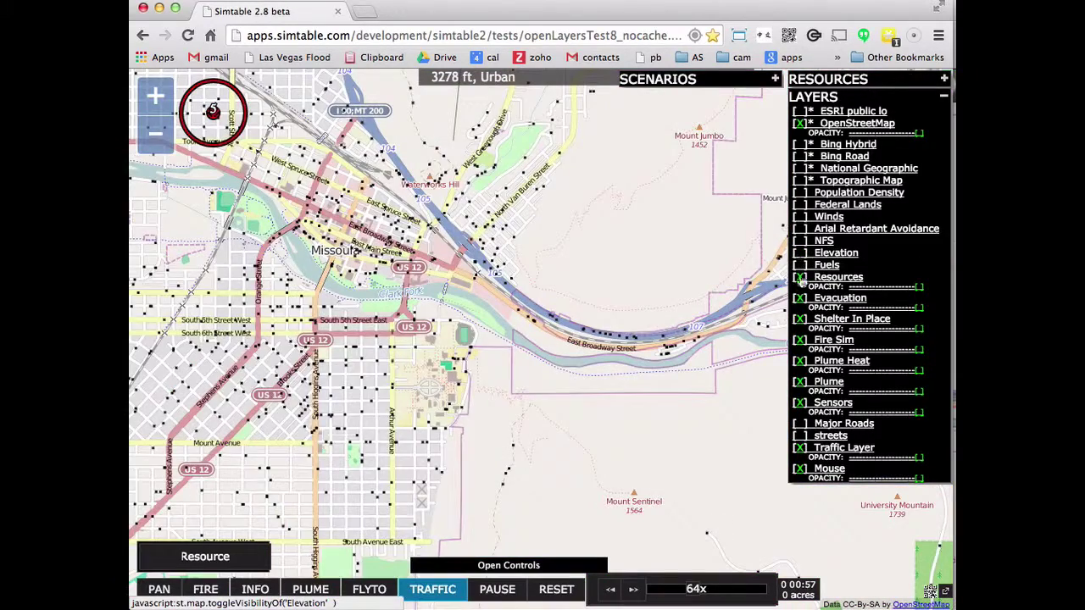
click(824, 97)
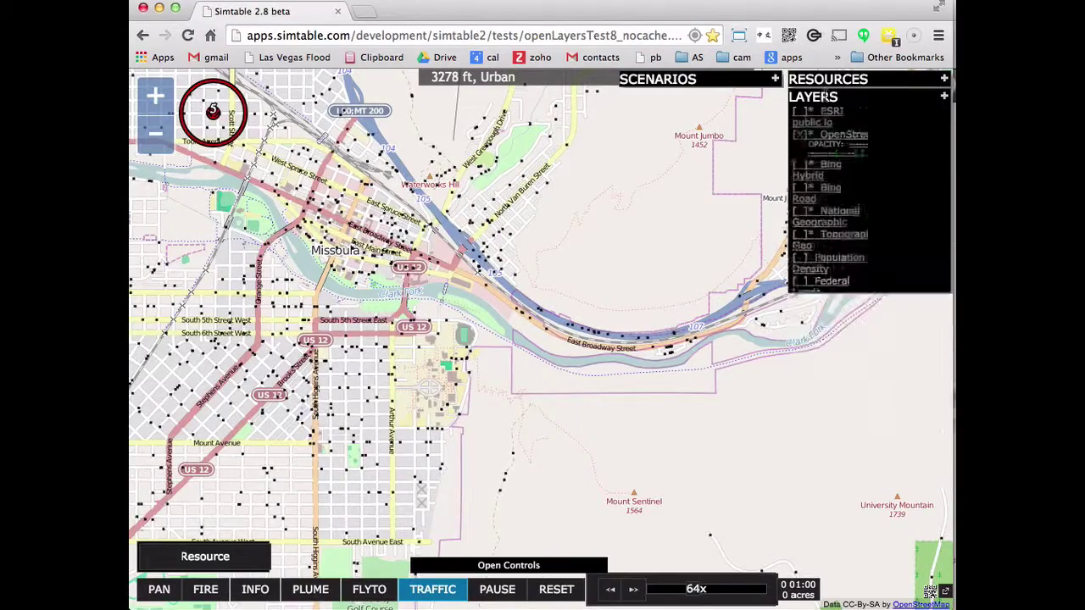
Switch to PLUME mode and review the Chlorine Gas plume settings.
click(243, 560)
click(310, 589)
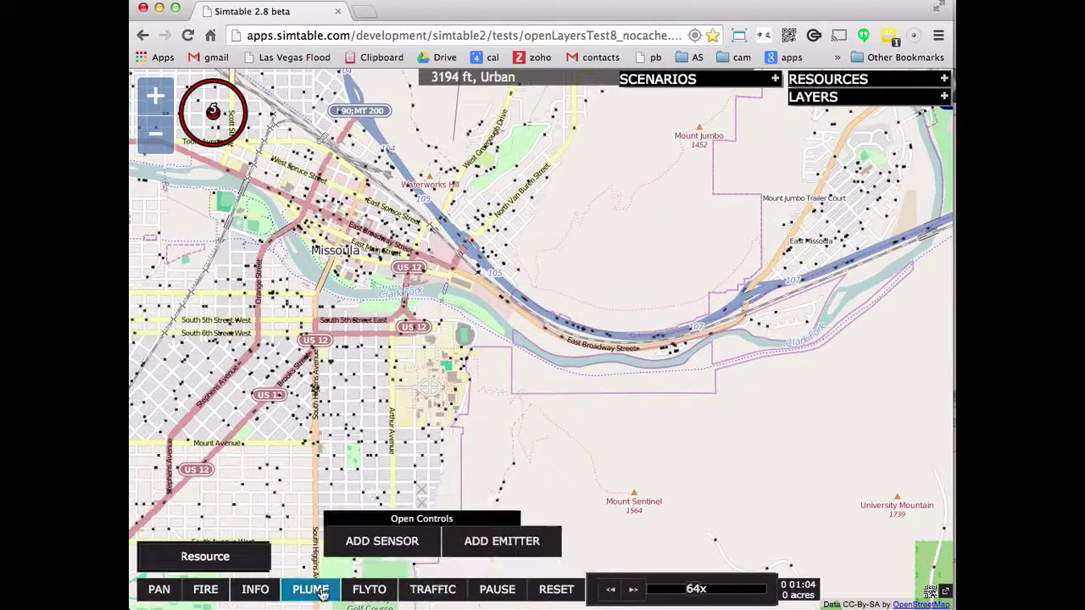
click(417, 518)
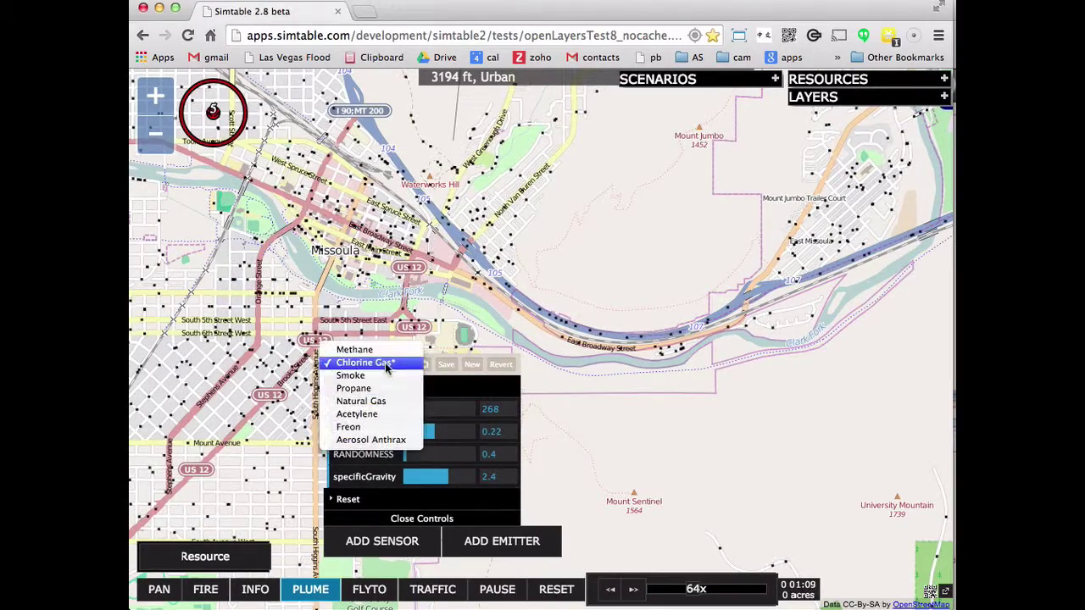
click(398, 519)
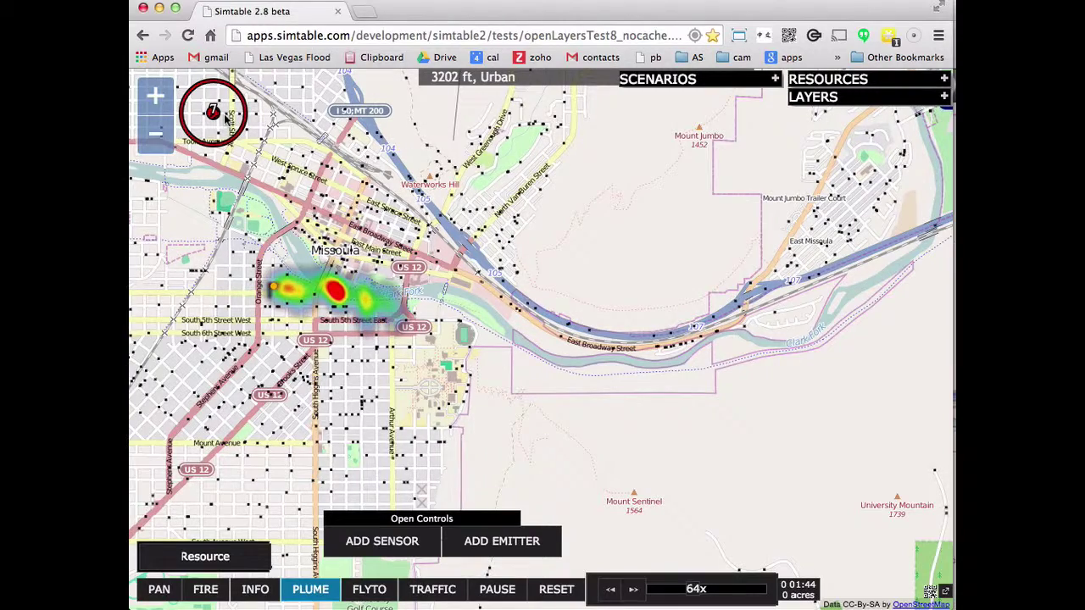
Dismiss the Link to Clipboard QR code and bring the Missoula Clipboard window forward.
click(931, 592)
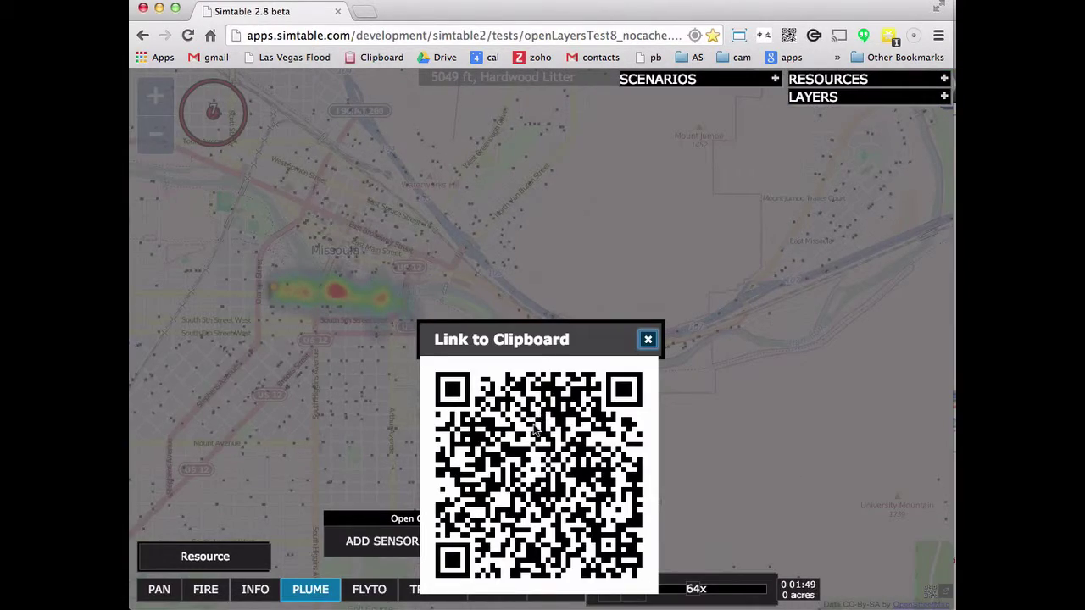
click(648, 339)
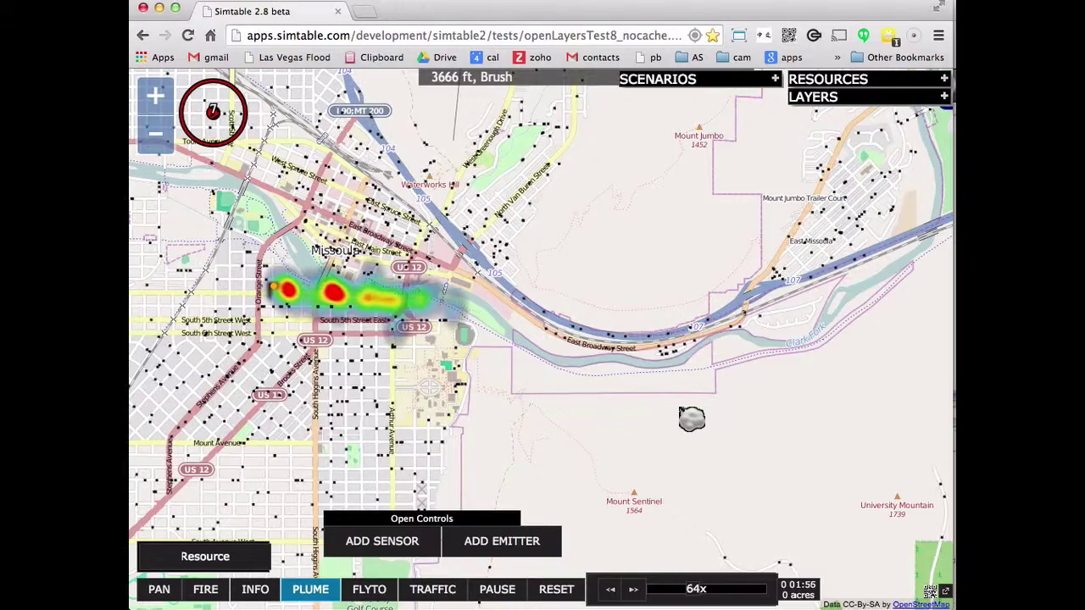
key(super+grave)
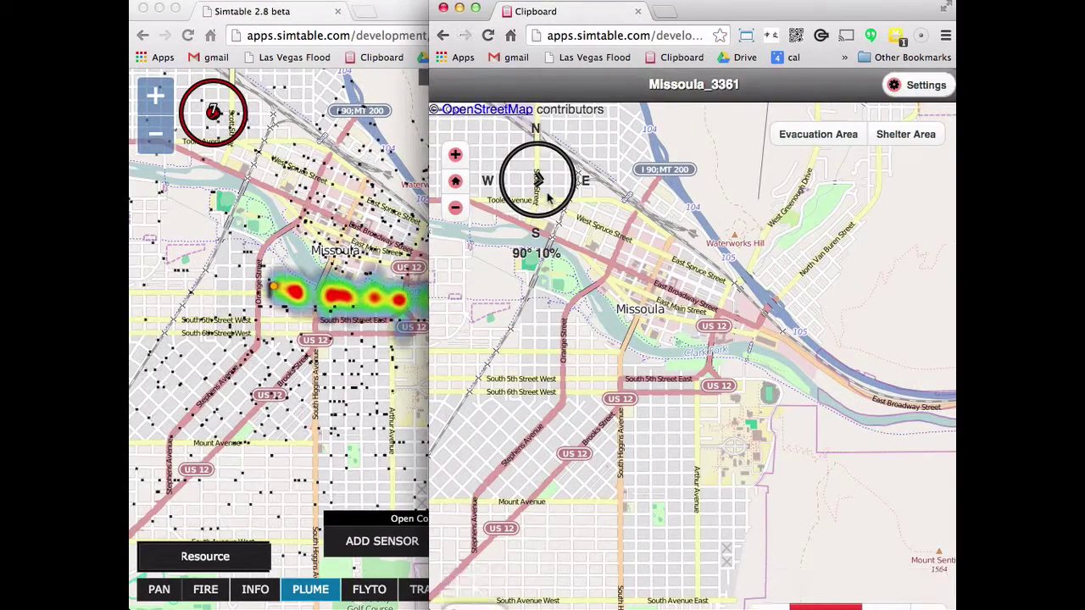
In Weather, set wind speed to 11 mph and wind direction to 68 degrees.
click(548, 196)
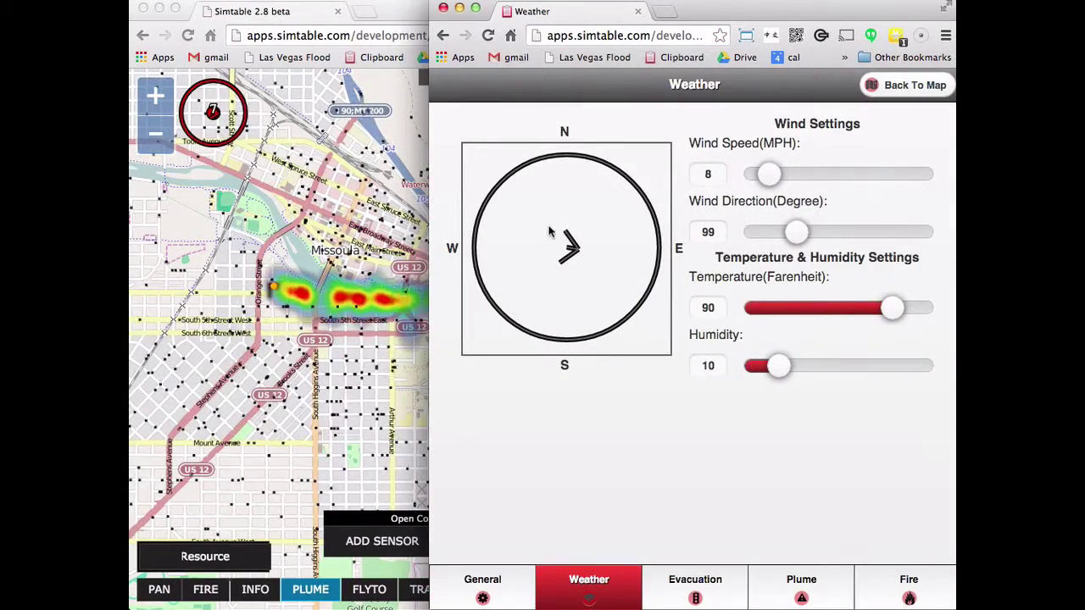
mouse_move(768, 173)
mouse_down()
mouse_move(818, 176)
mouse_move(778, 178)
mouse_up()
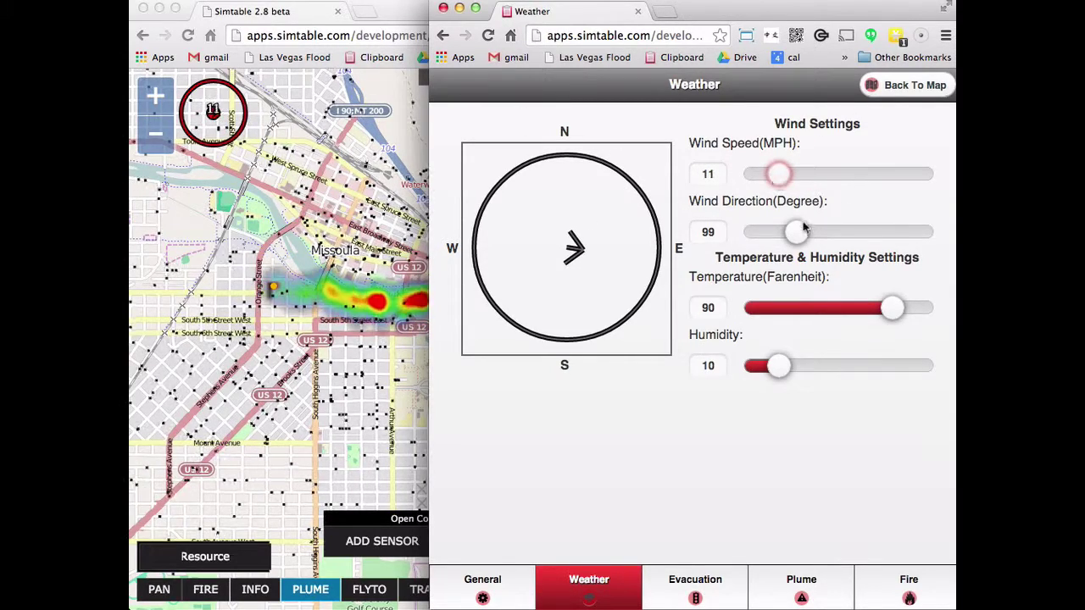
mouse_move(796, 232)
mouse_down()
mouse_move(839, 240)
mouse_move(781, 234)
mouse_up()
drag(707, 14, 909, 17)
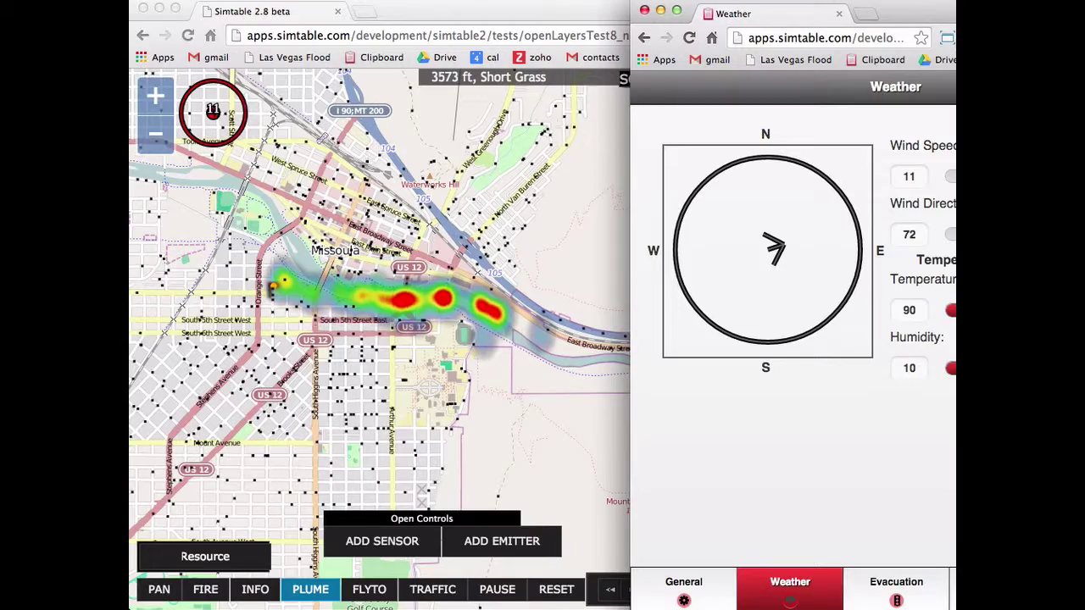
drag(950, 234, 902, 234)
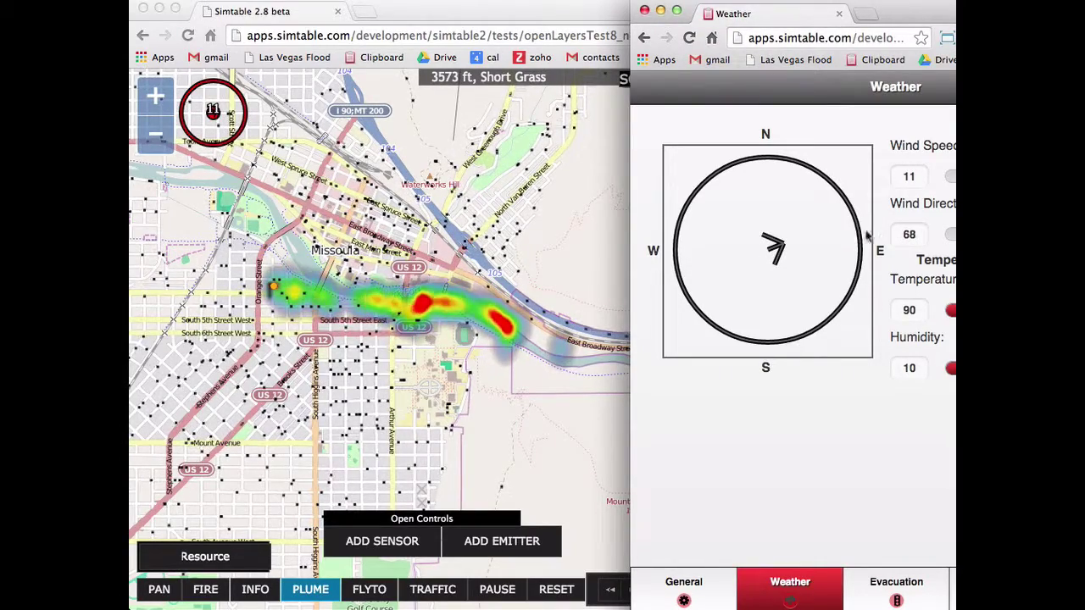
drag(938, 5, 753, 7)
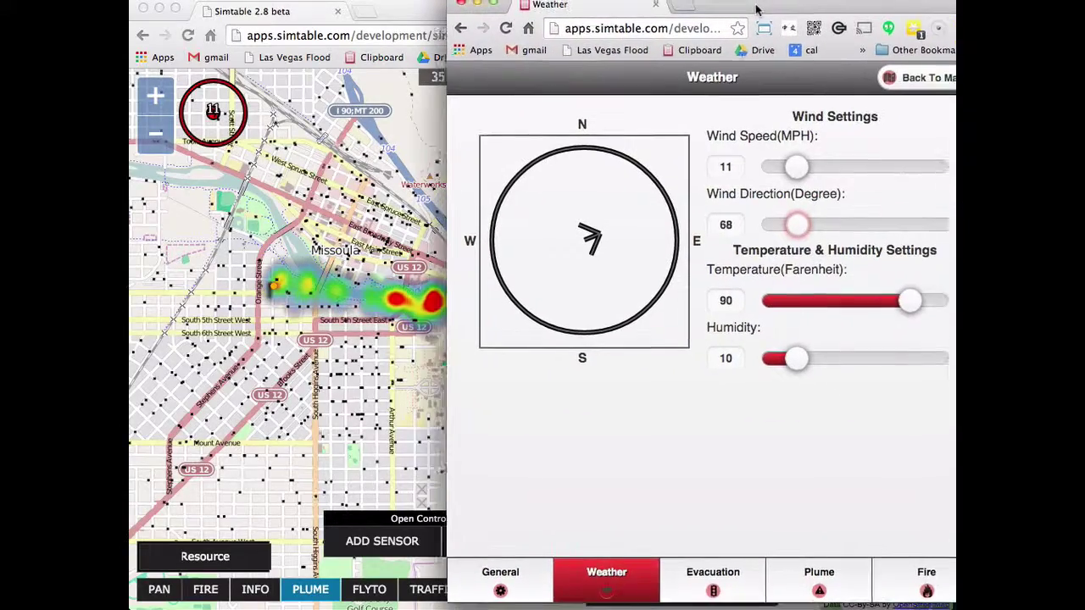
Outline an evacuation area polygon around South 5th and 6th Street West.
click(914, 77)
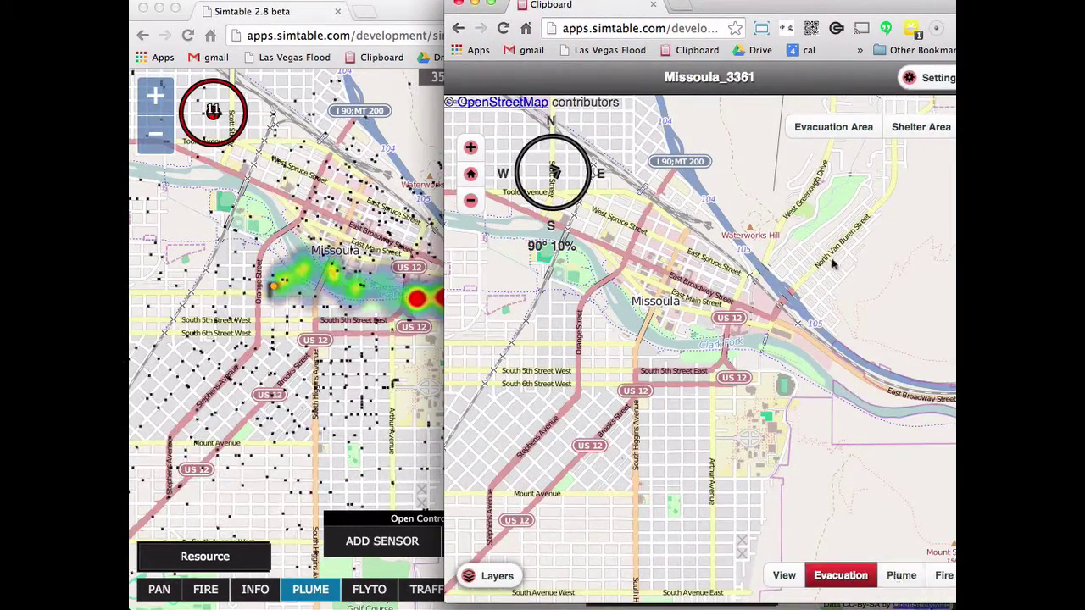
click(834, 132)
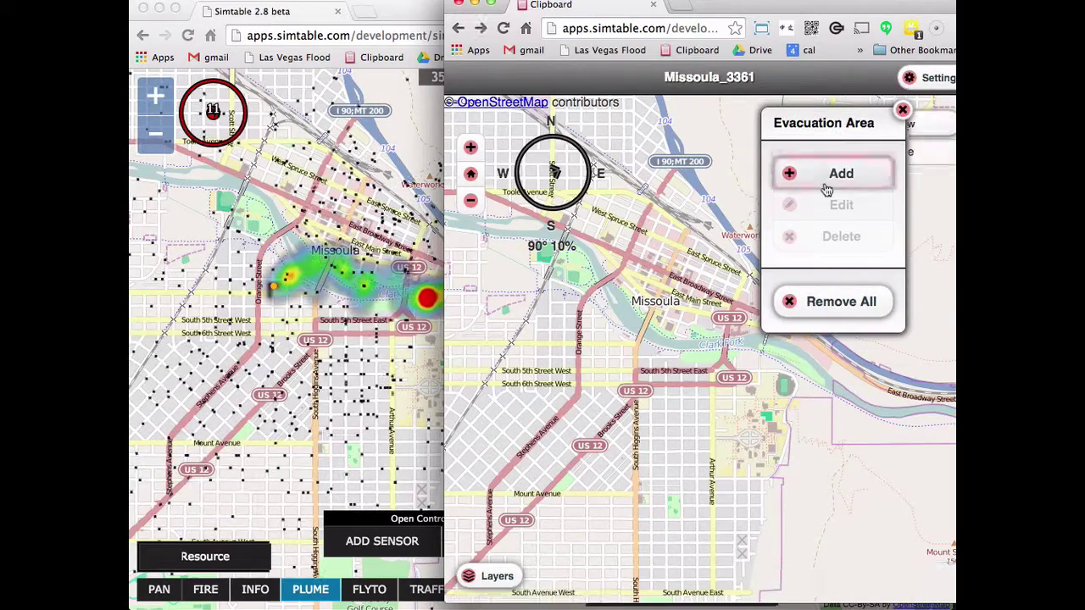
click(828, 176)
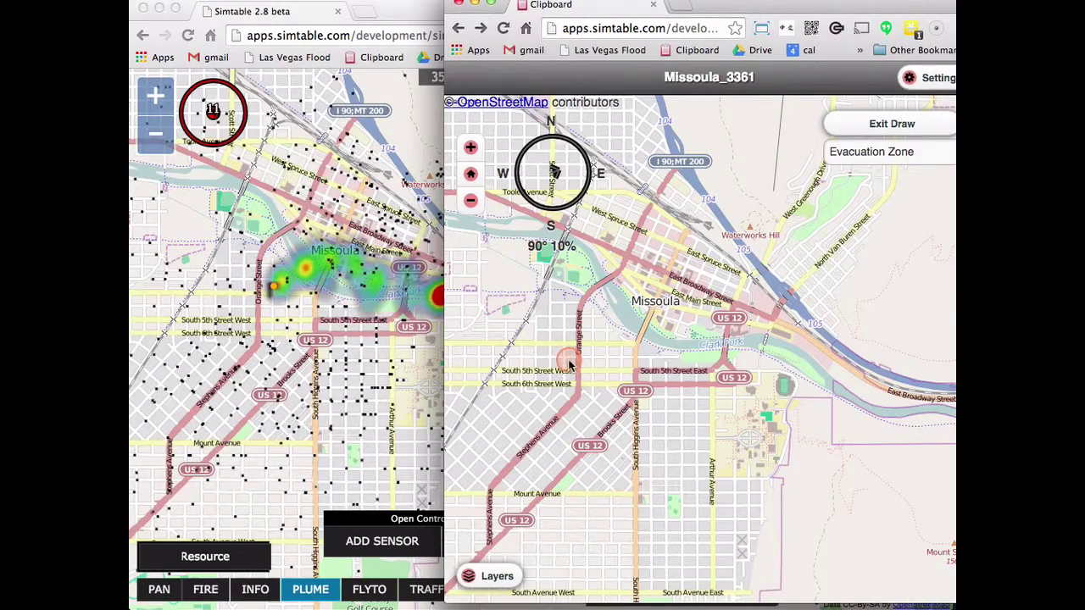
click(492, 407)
click(489, 302)
click(570, 308)
click(599, 402)
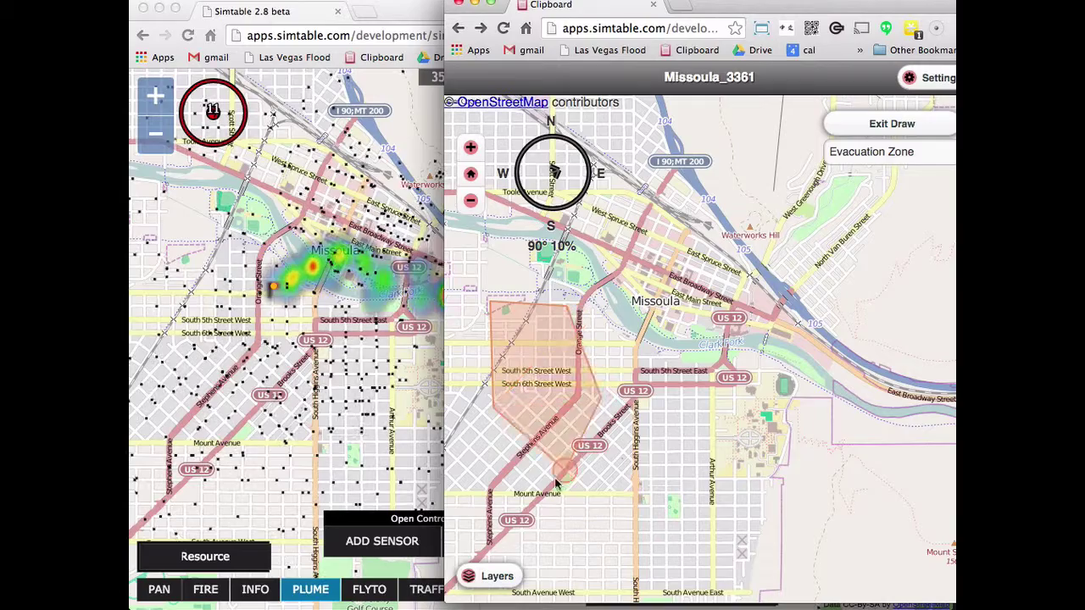
click(571, 452)
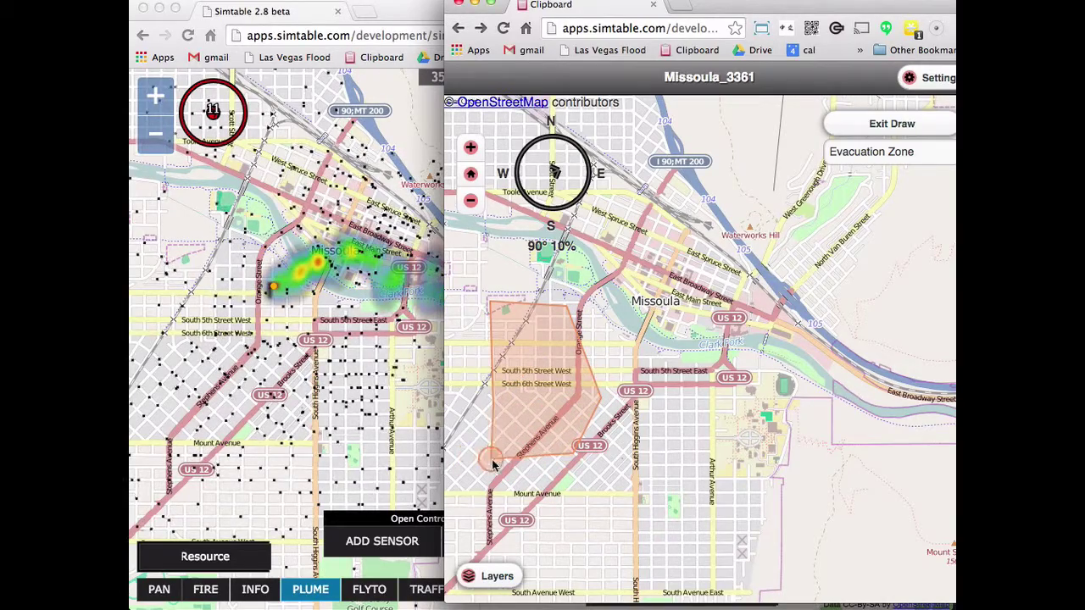
click(506, 479)
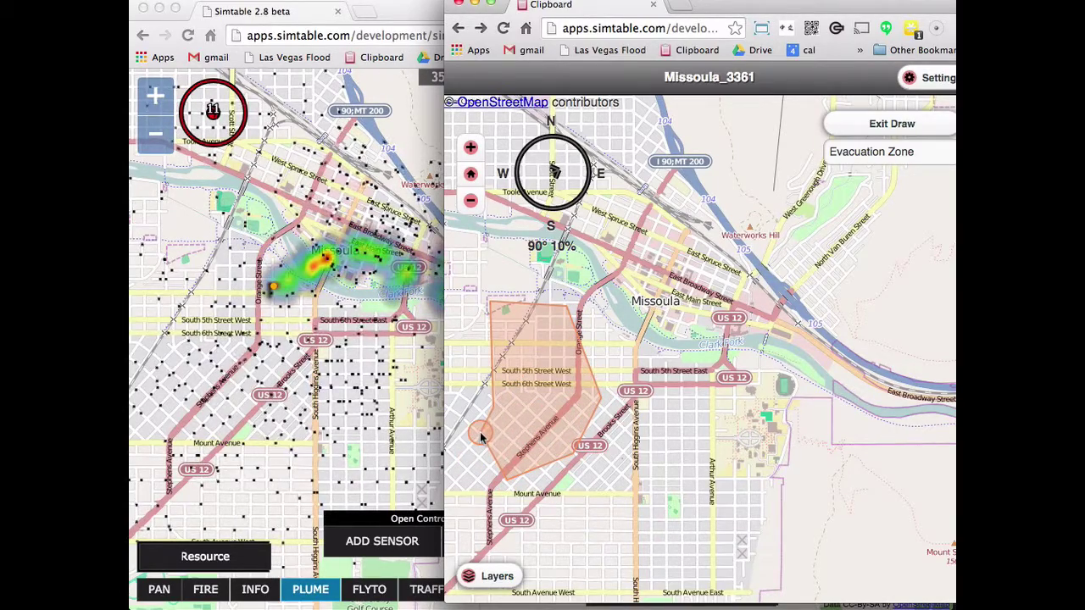
double_click(480, 431)
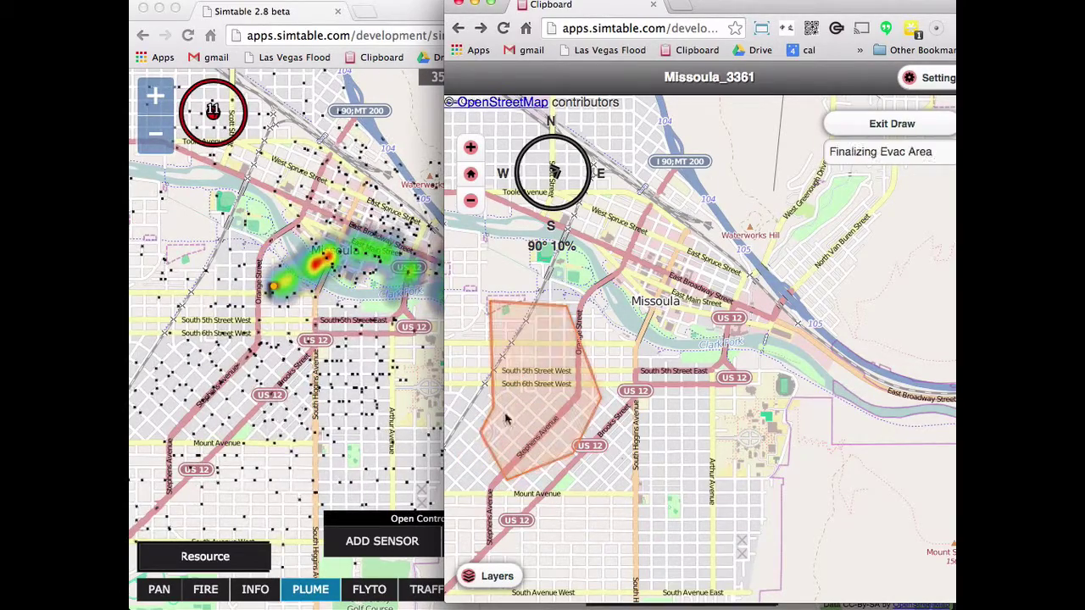
Place the evacuation point just south of the evacuation area.
click(520, 216)
click(911, 83)
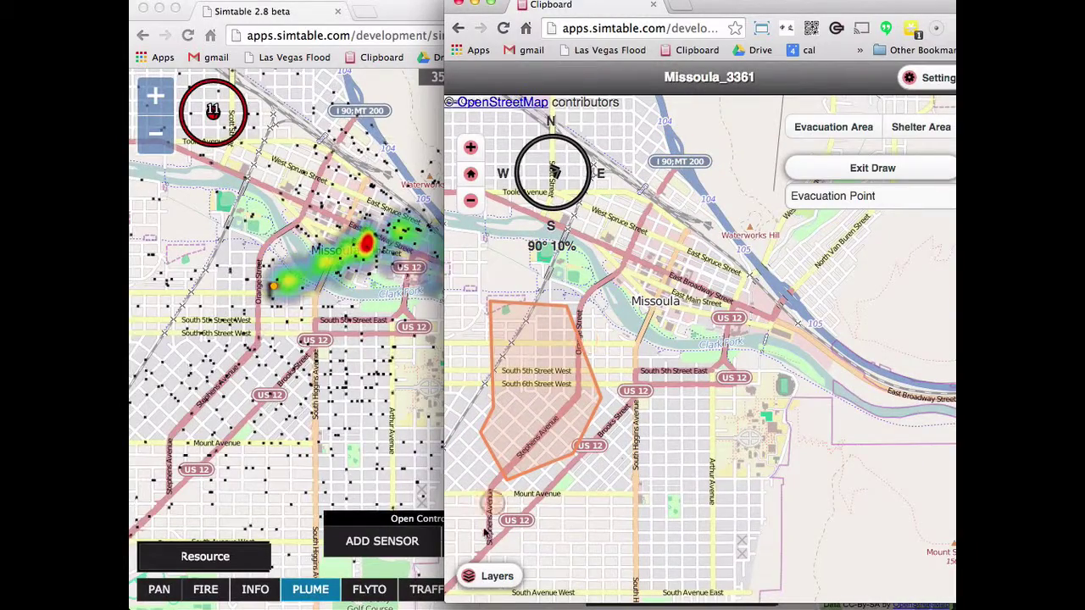
click(499, 534)
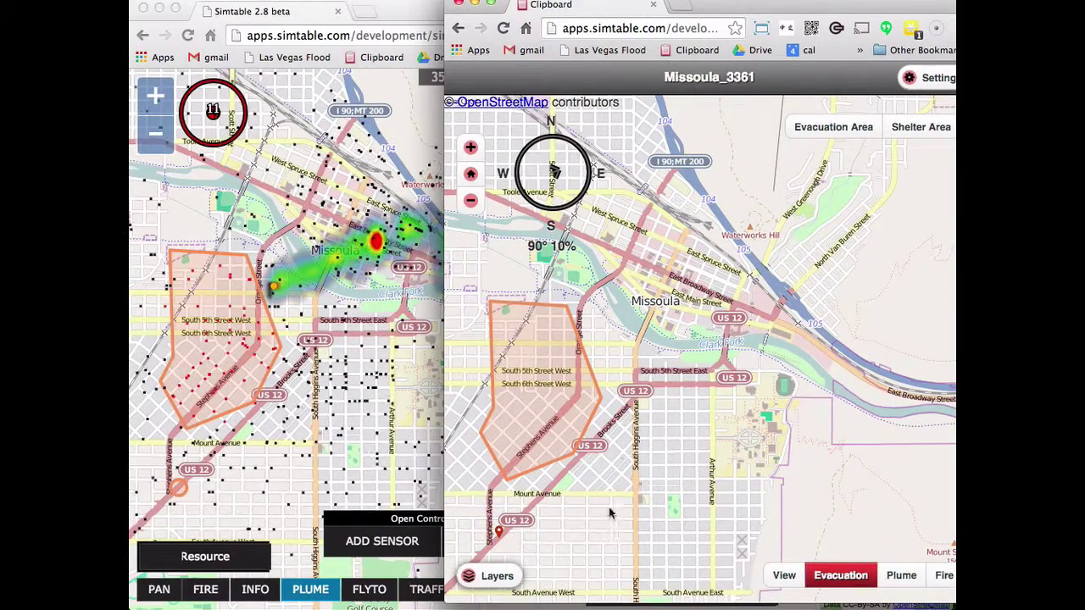
Bring the Simtable simulation window forward and expand its Layers list.
click(395, 7)
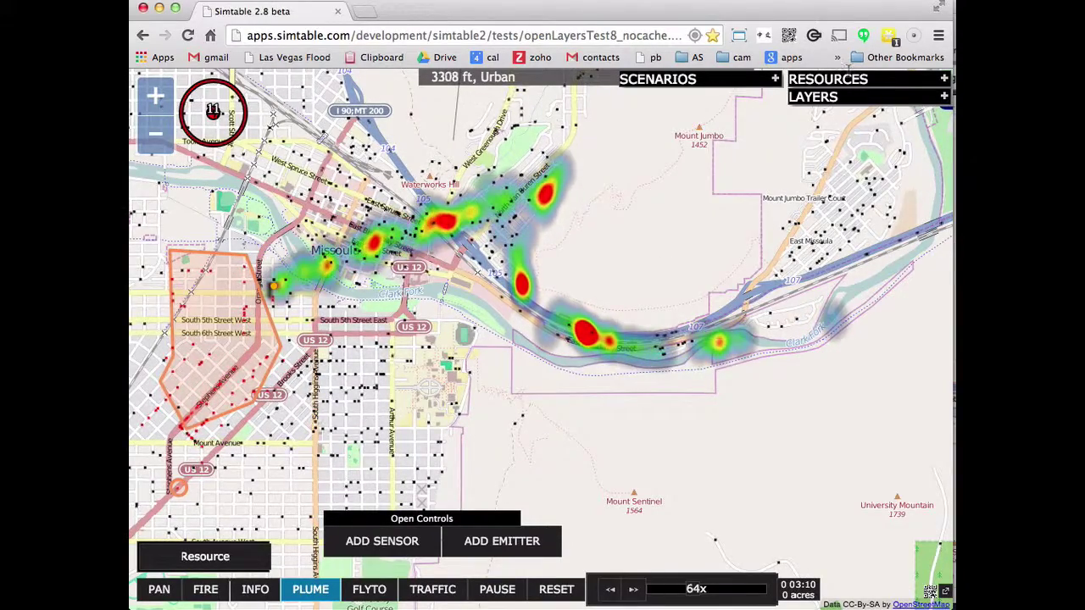
click(842, 100)
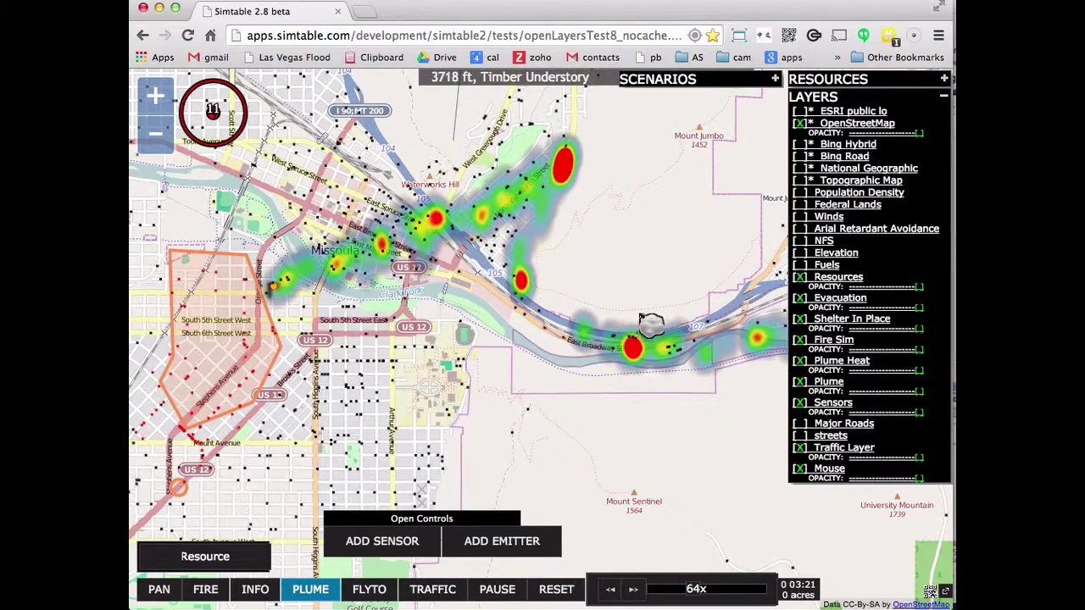
Select Bing Hybrid in the LAYERS list to replace the OpenStreetMap base map with satellite imagery.
click(801, 144)
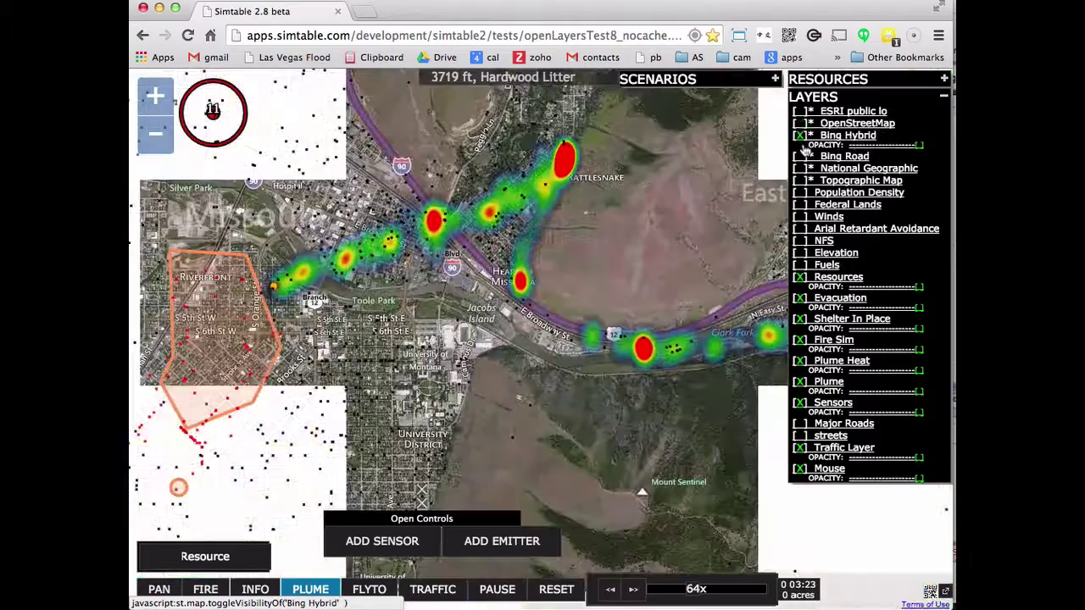